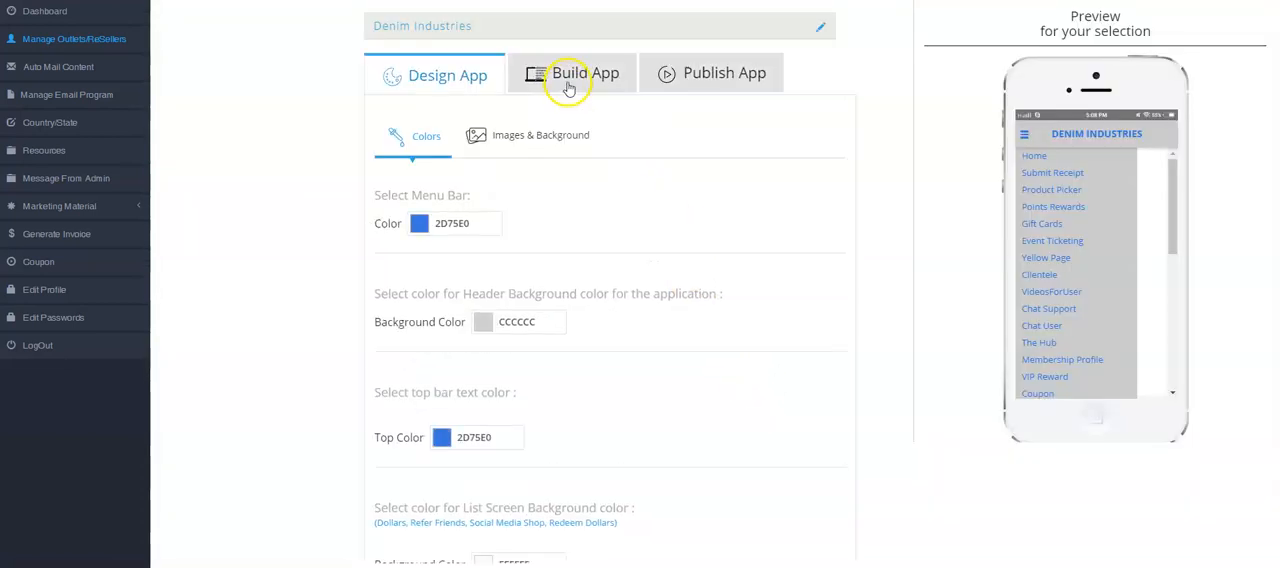
Step: Examine the configurable app features in the Build App section for Denim Industries
click(568, 88)
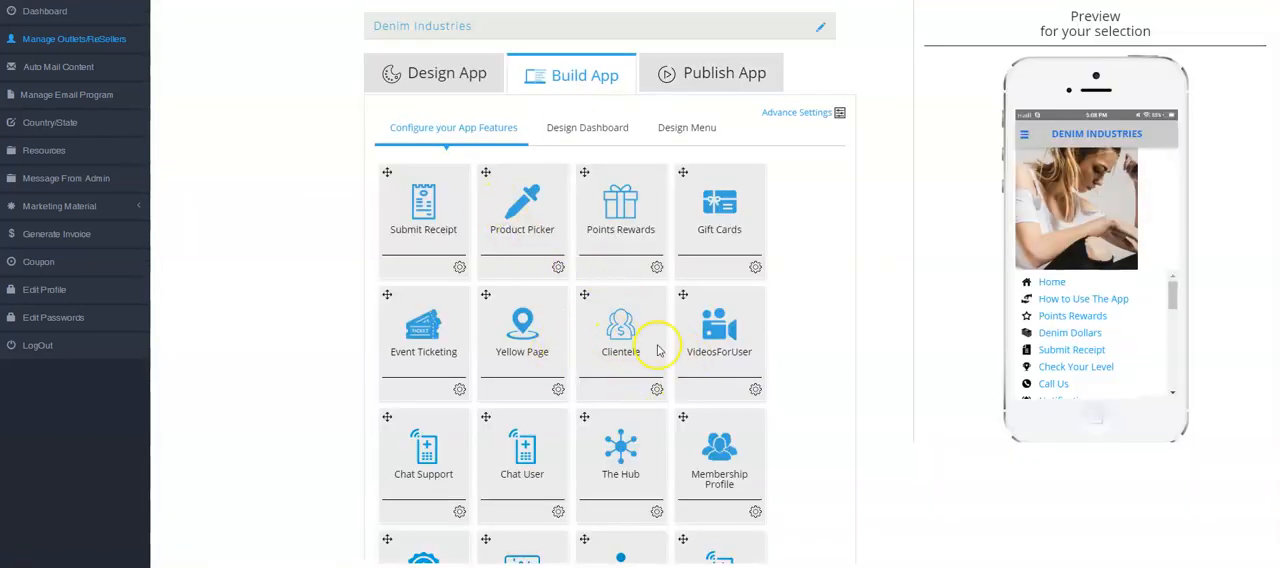
scroll(752, 342, down, 1)
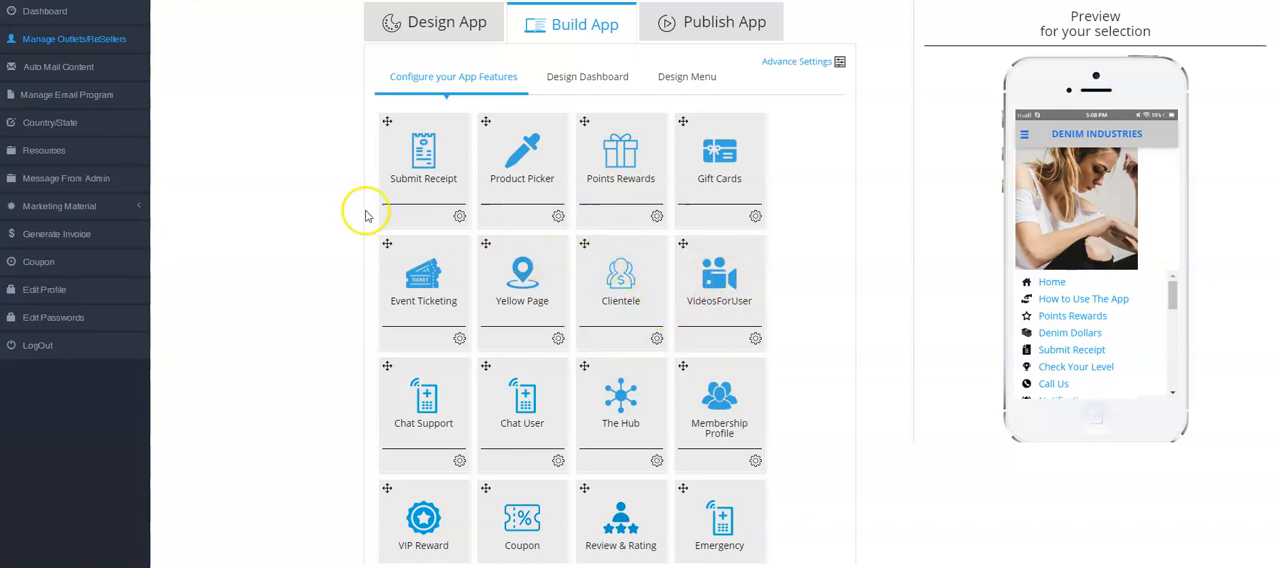
Step: Find Denim Industries on the last page of the outlets list and log in to its admin panel
click(110, 39)
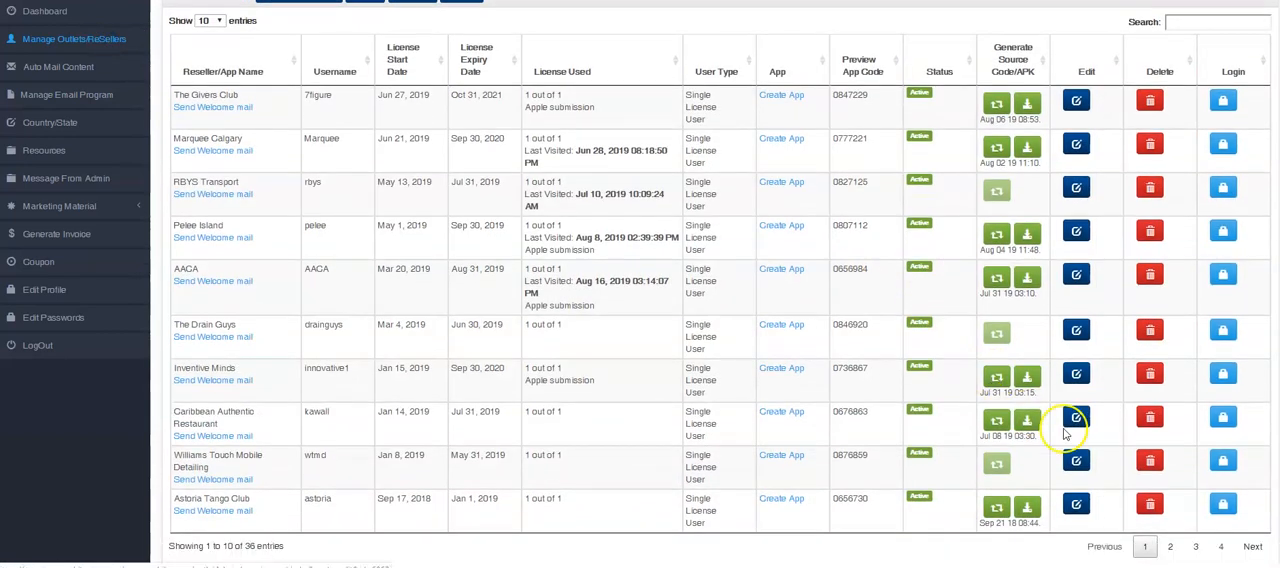
click(1221, 546)
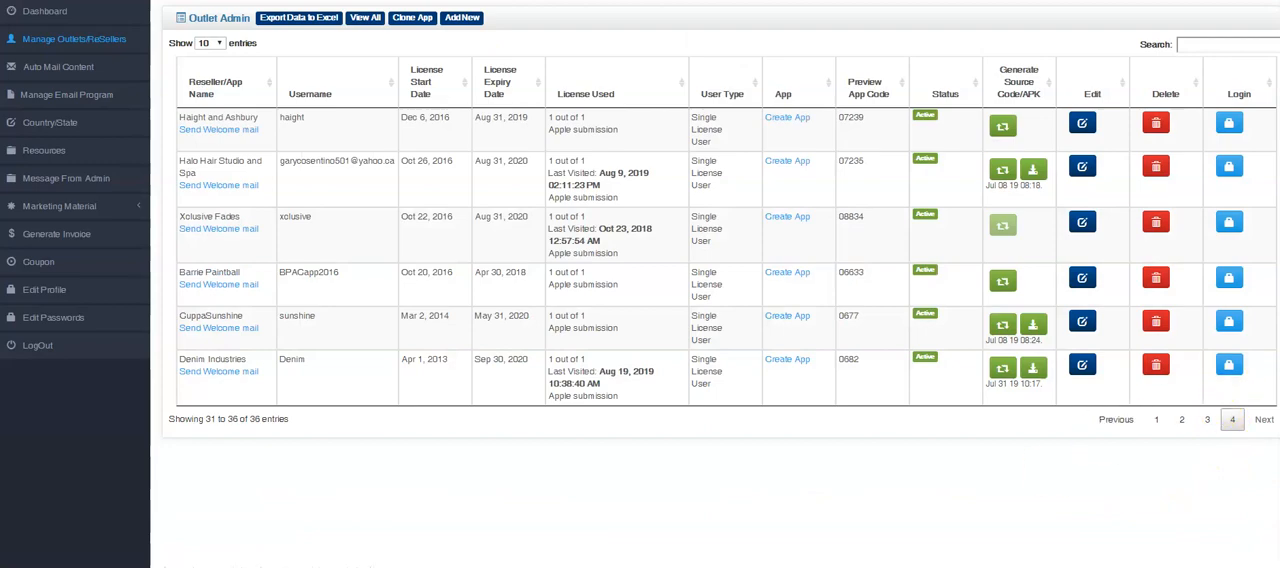
click(1229, 364)
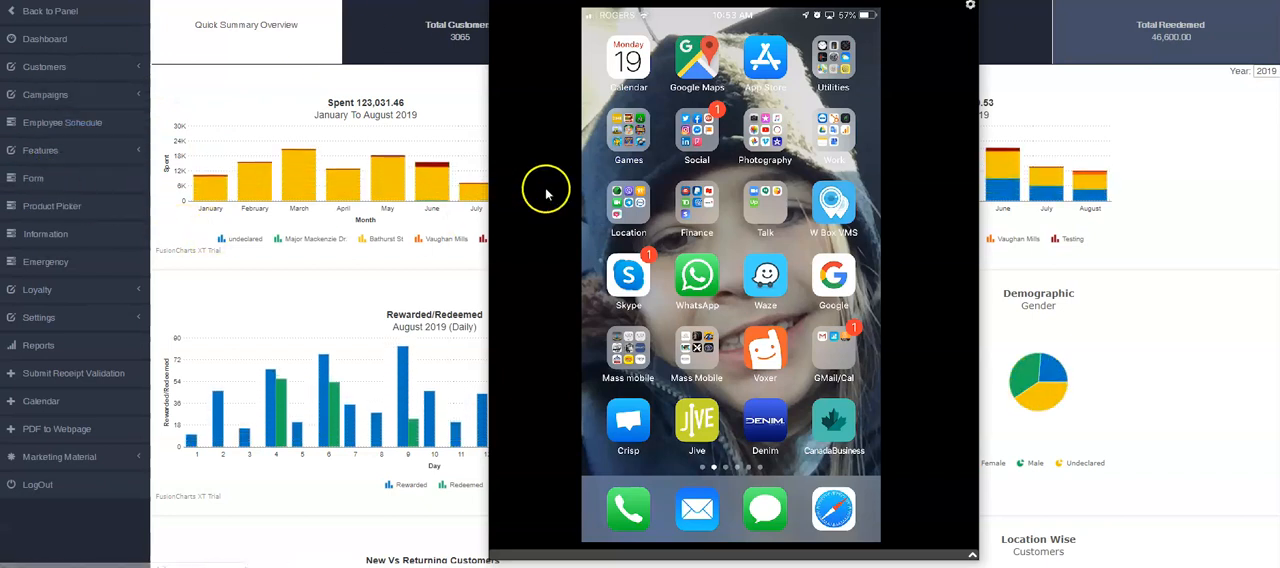
Step: Launch the Denim app on the mirrored phone and open the Clients list through Daily Tasks
click(770, 415)
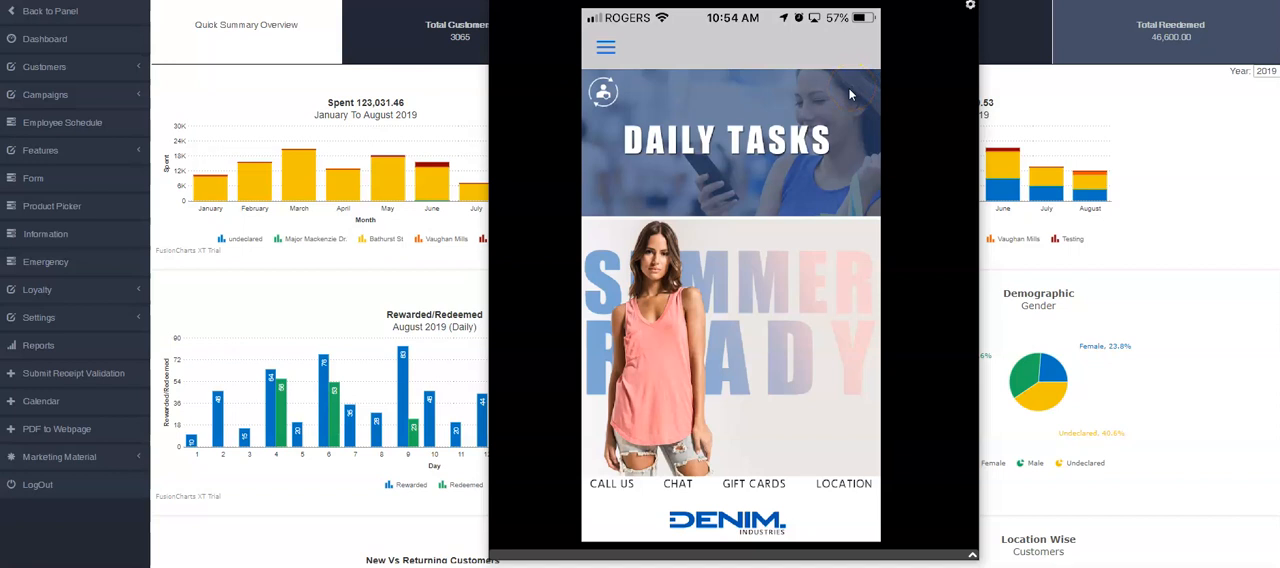
click(786, 158)
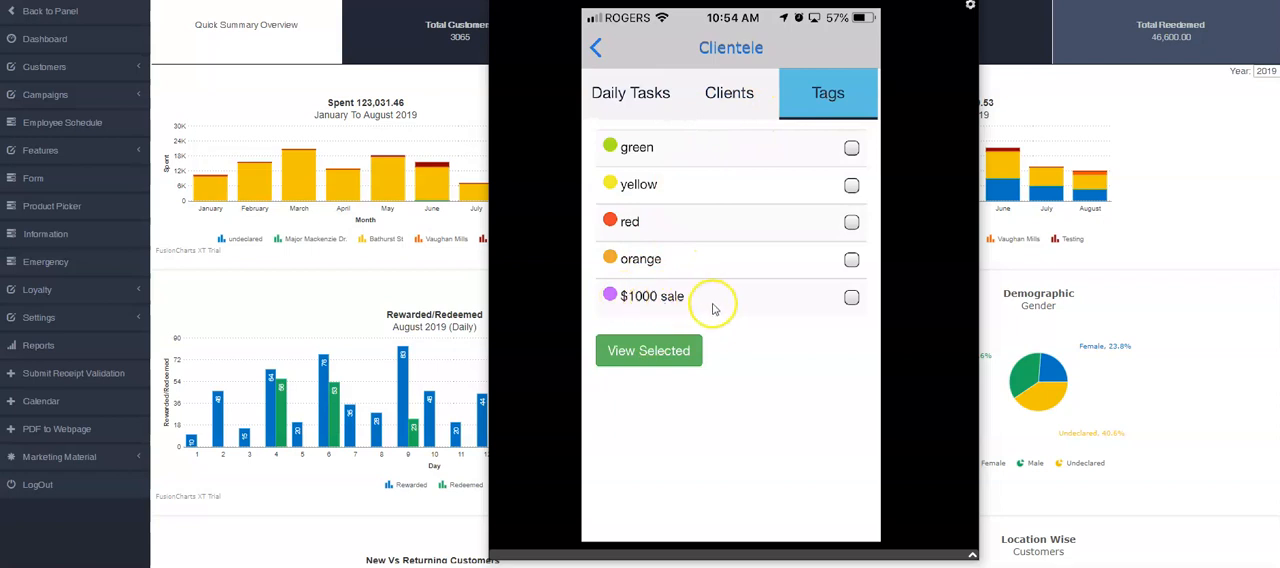
click(718, 131)
Step: Search the Clients list by the client's last name
click(718, 131)
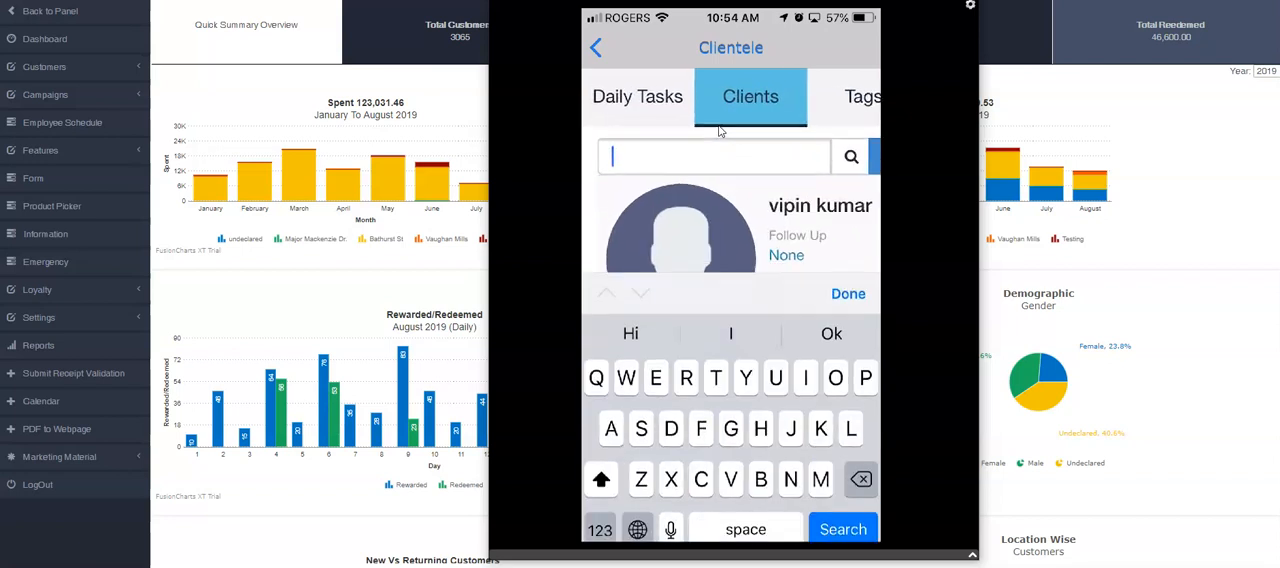
text(Isa)
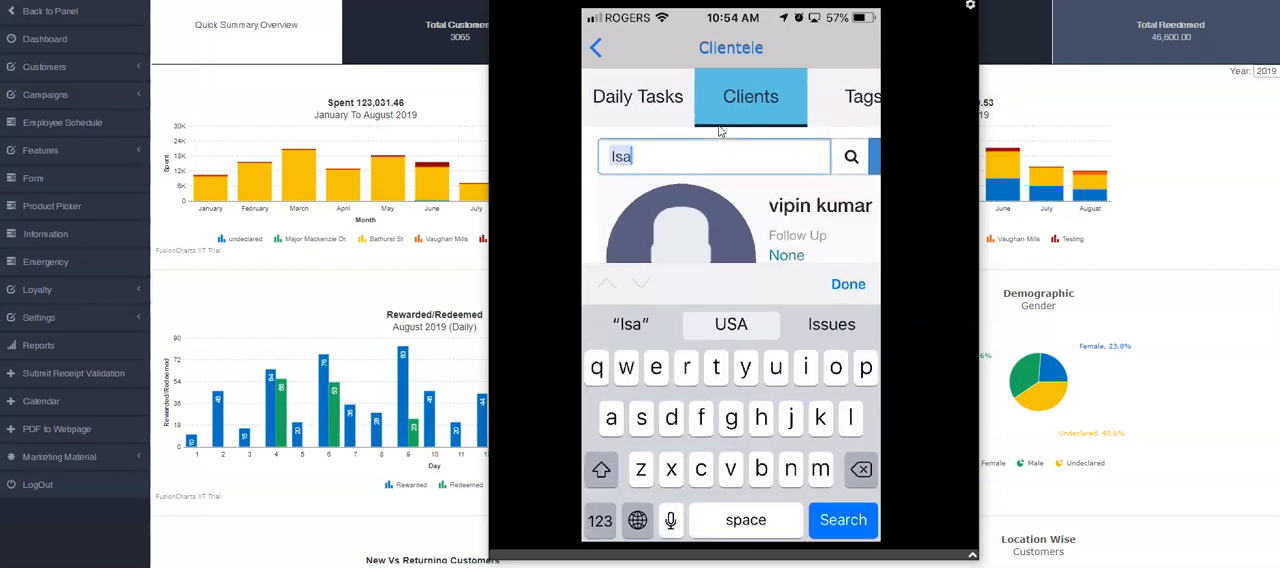
key(BackSpace)
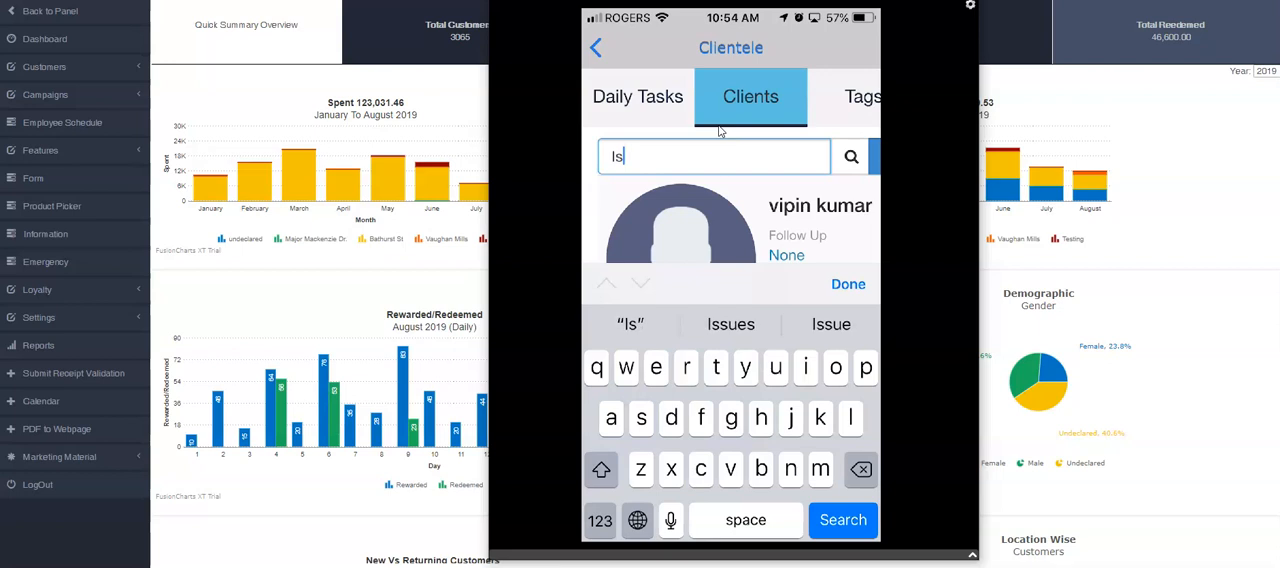
text(pahany)
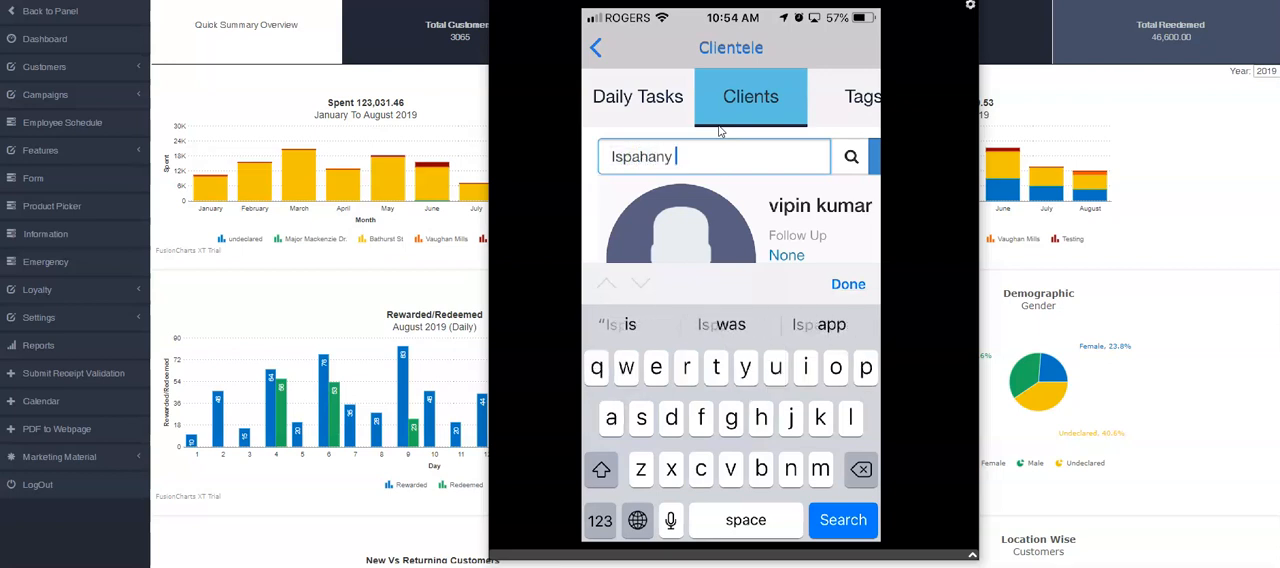
key(BackSpace)
key(Return)
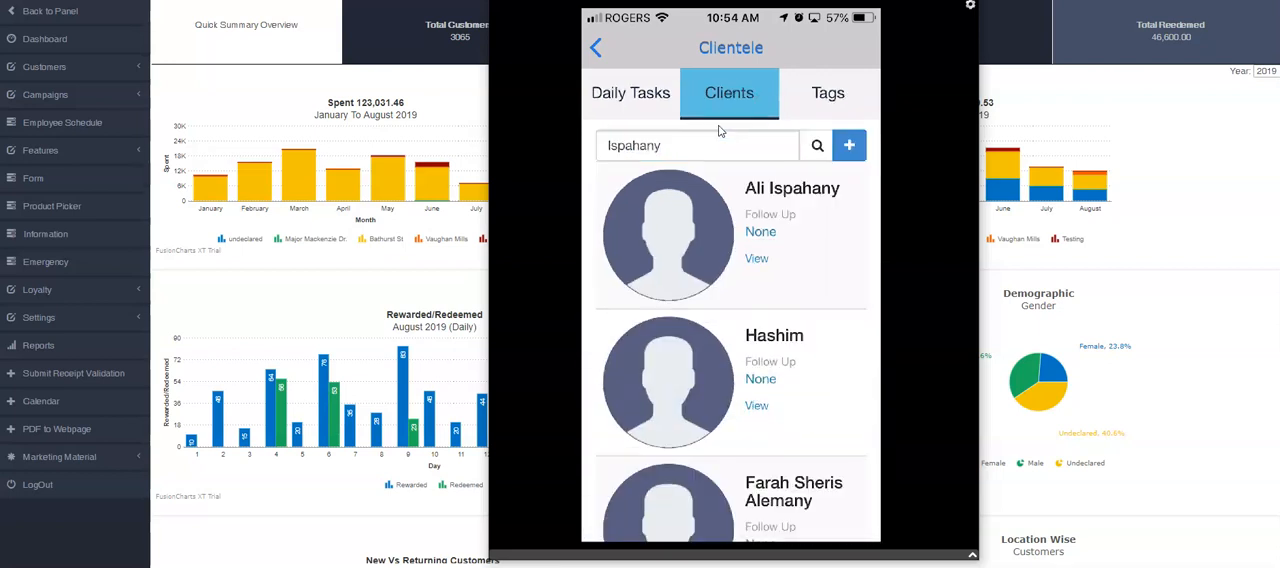
Step: Enter "New task for Aug 19" as a follow-up task for the first client matching the search
scroll(721, 131, down, 10)
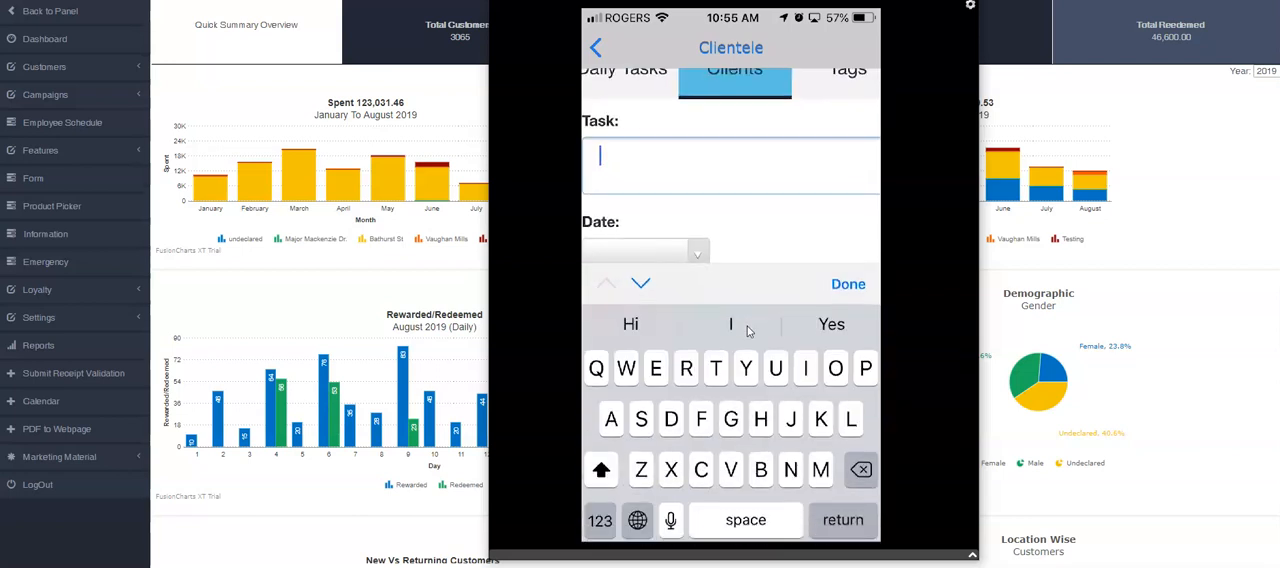
text(New t)
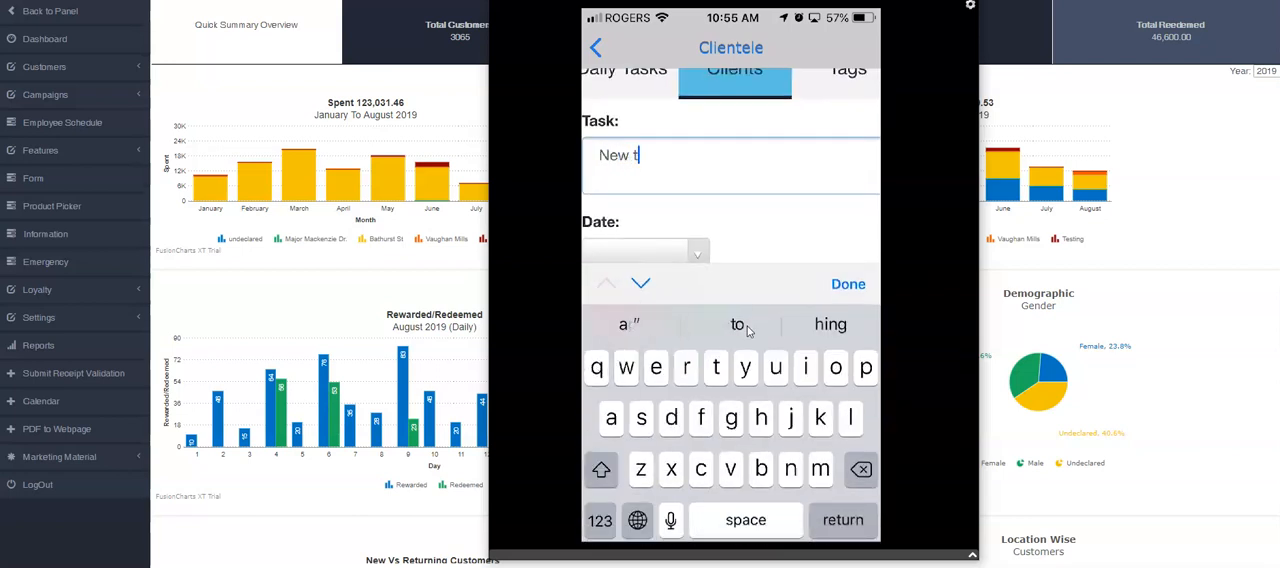
text(ask for )
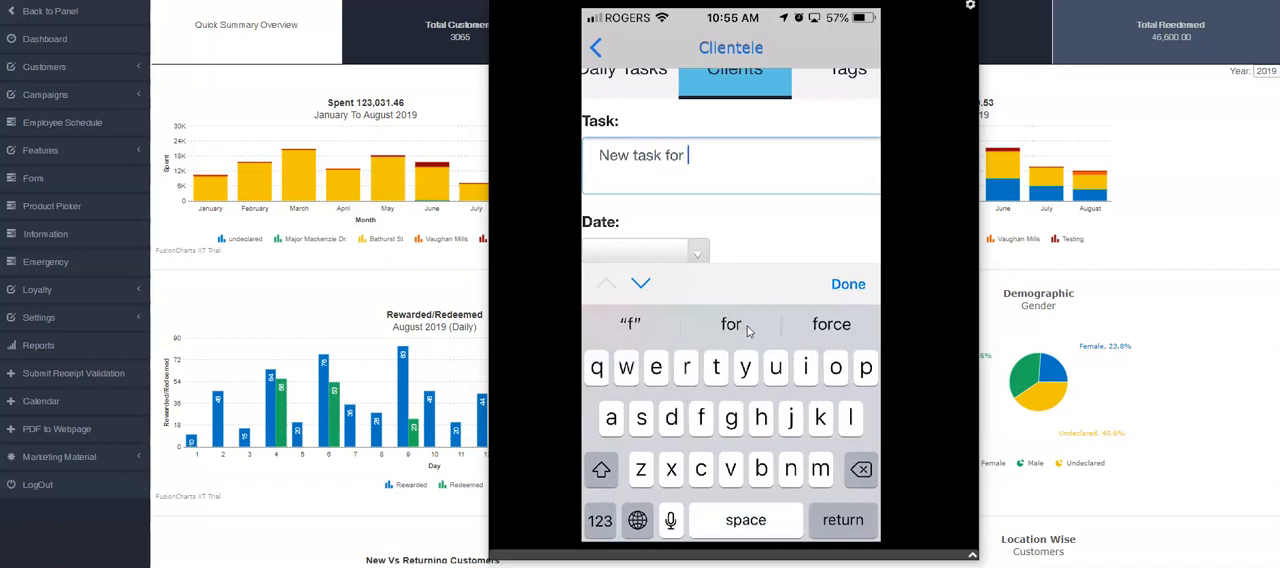
text(Aug )
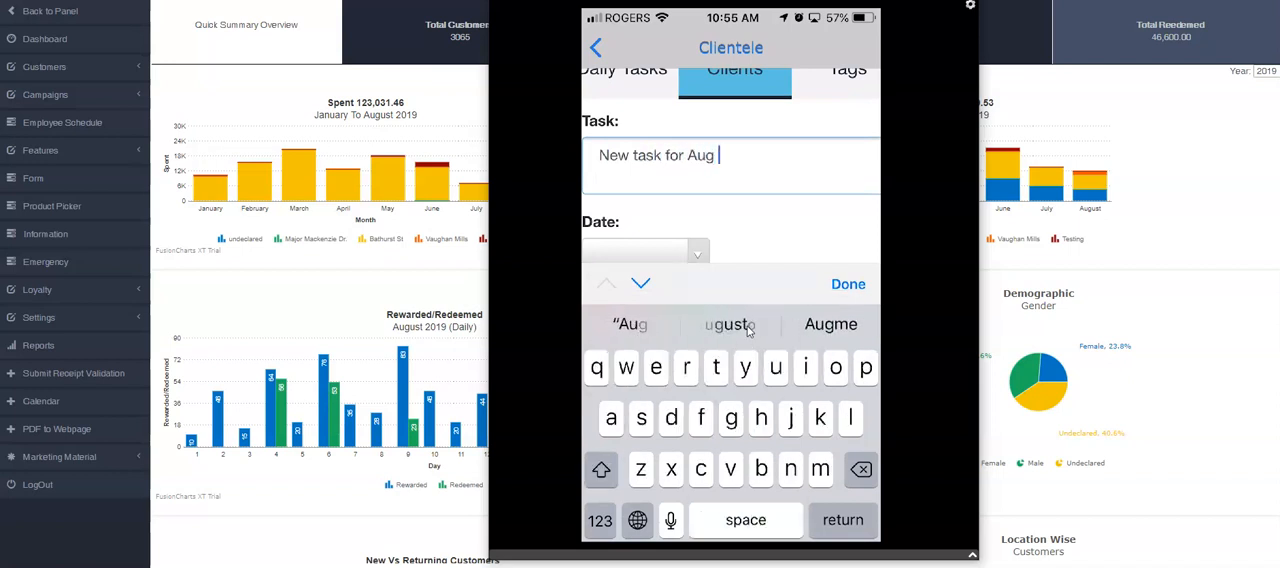
text(1)
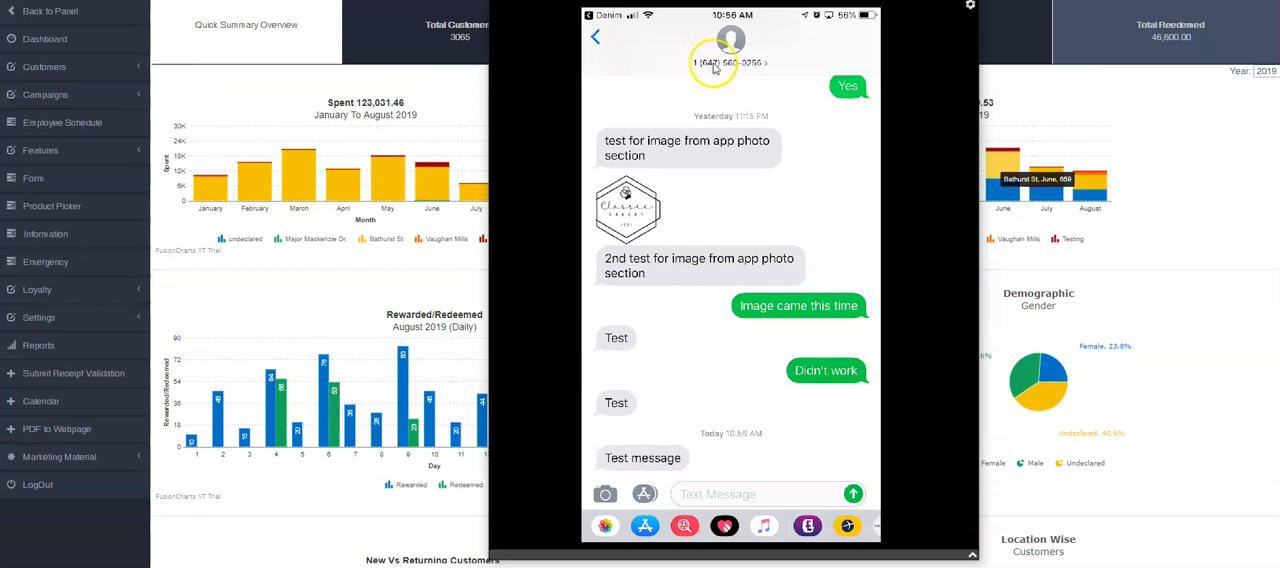
Step: Review the phone's text conversation containing the test message sent from the app
scroll(734, 92, up, 1)
scroll(716, 60, down, 1)
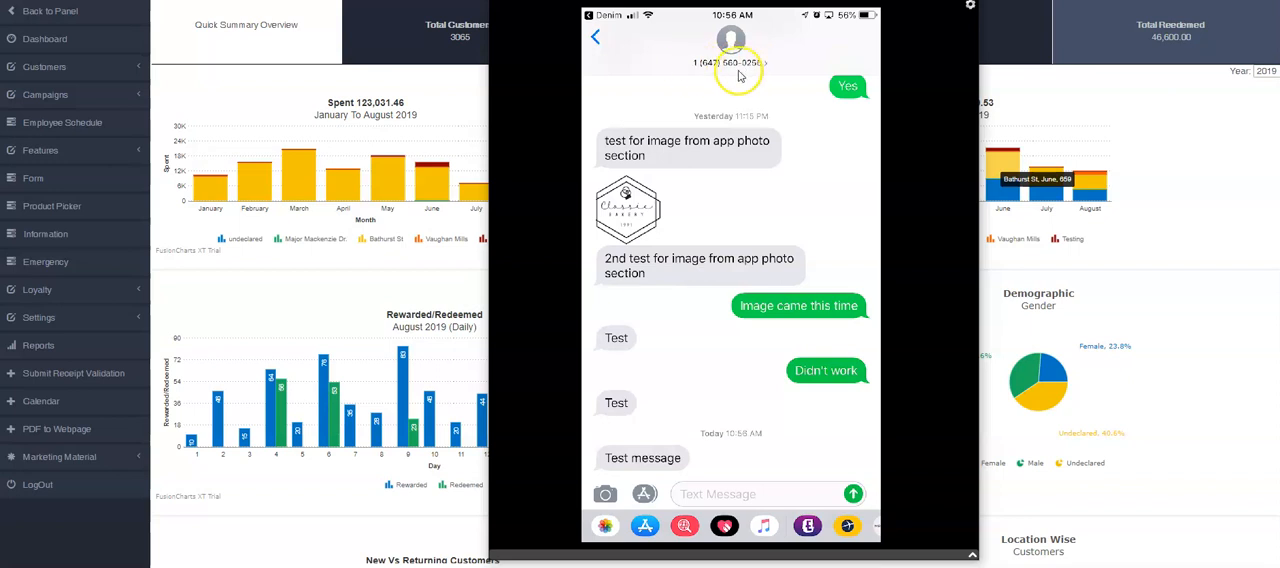
scroll(766, 363, down, 2)
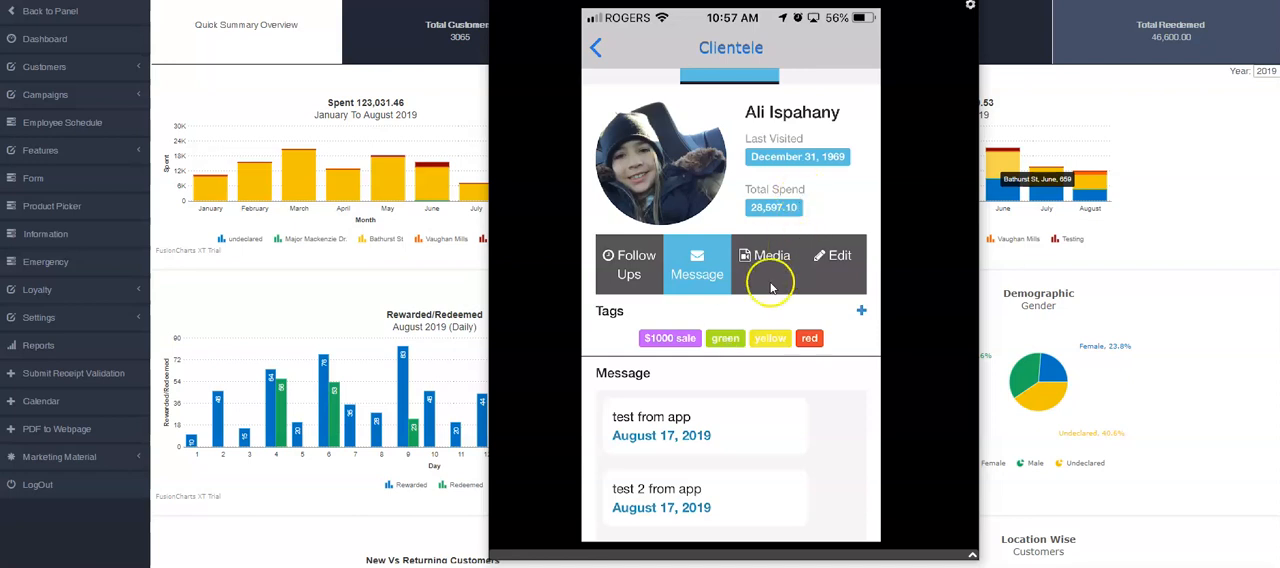
Step: Leave the client's profile and open the form for adding a new client from the Clients list
drag(790, 127, 789, 199)
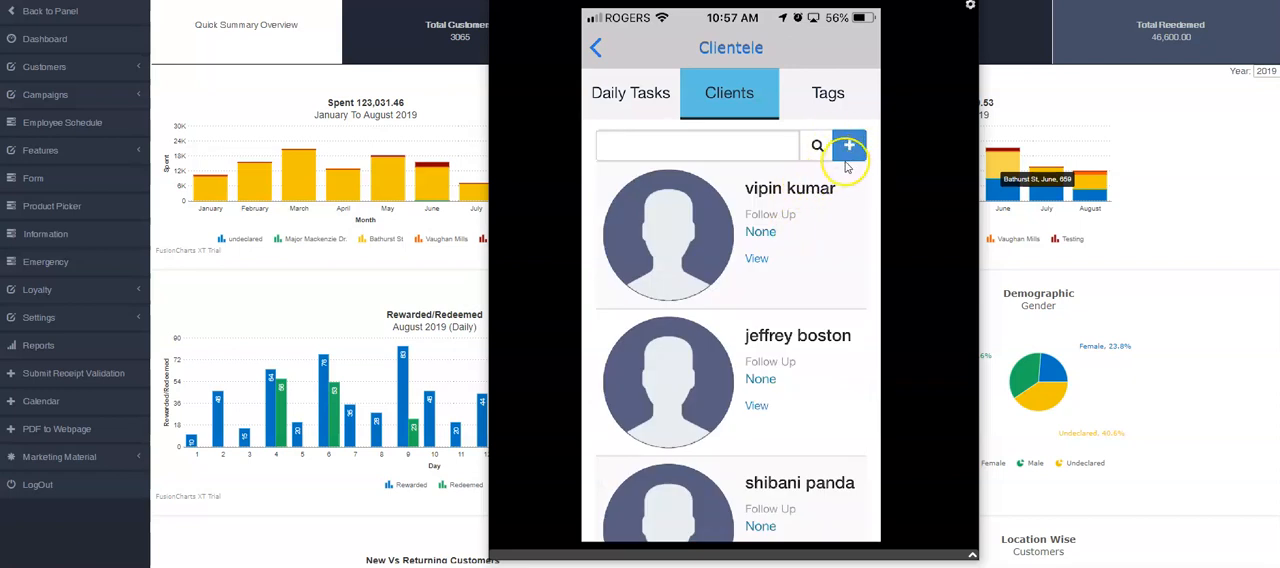
click(848, 150)
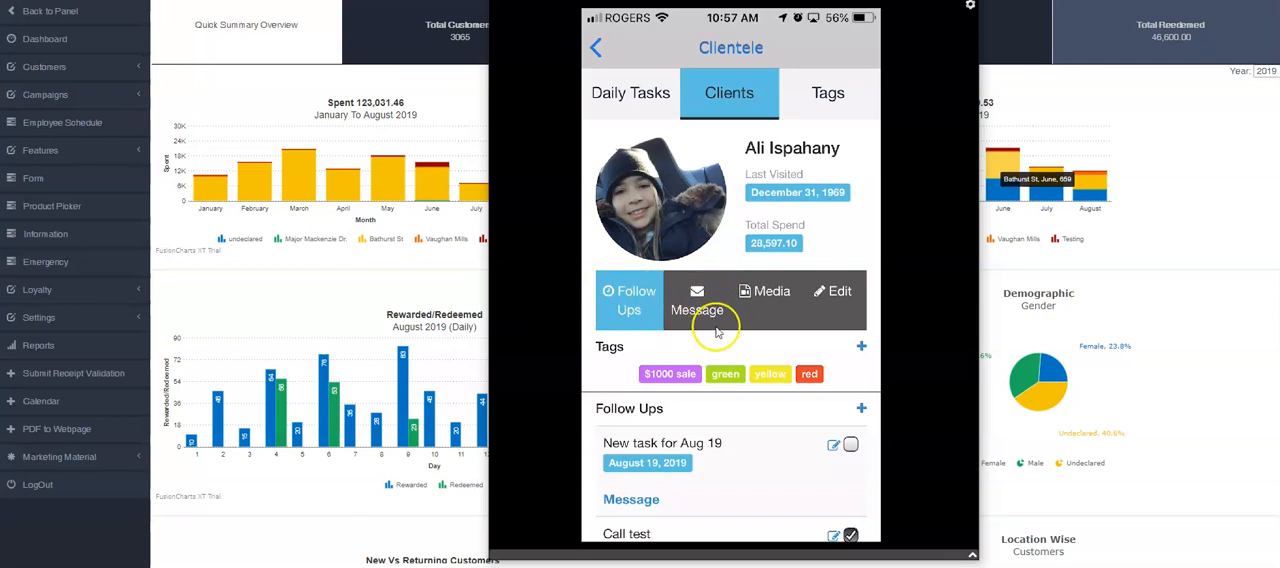
Step: Open the message history in the client's profile and review the sent and received messages
click(688, 312)
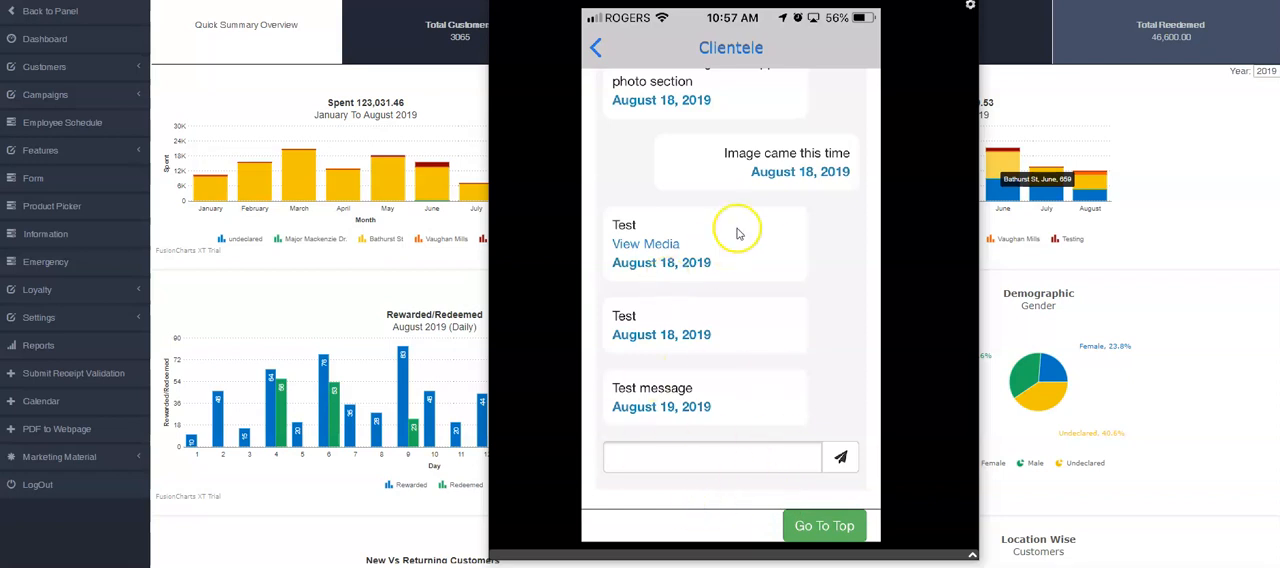
scroll(752, 175, up, 1)
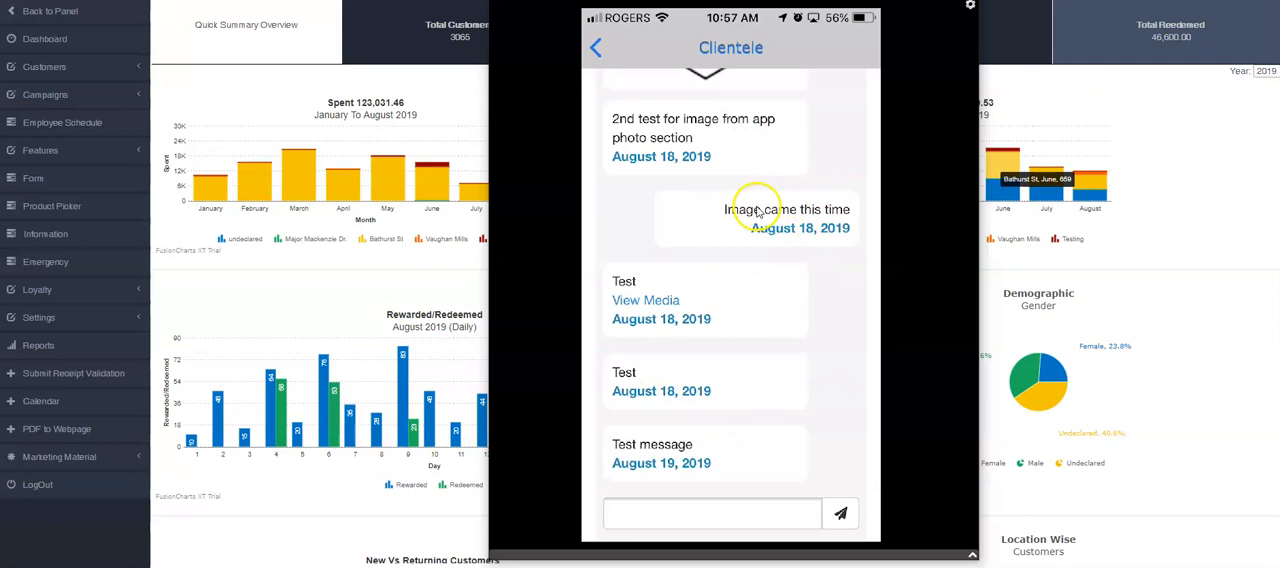
scroll(727, 345, down, 1)
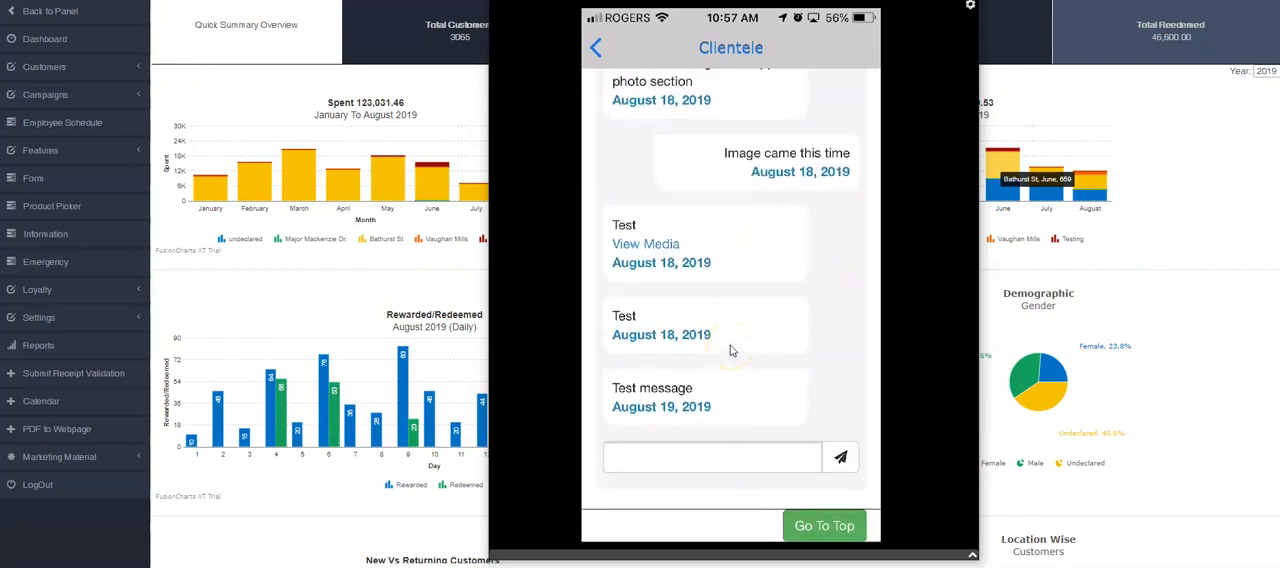
scroll(654, 243, up, 3)
scroll(694, 249, down, 3)
scroll(703, 254, up, 2)
scroll(705, 254, down, 2)
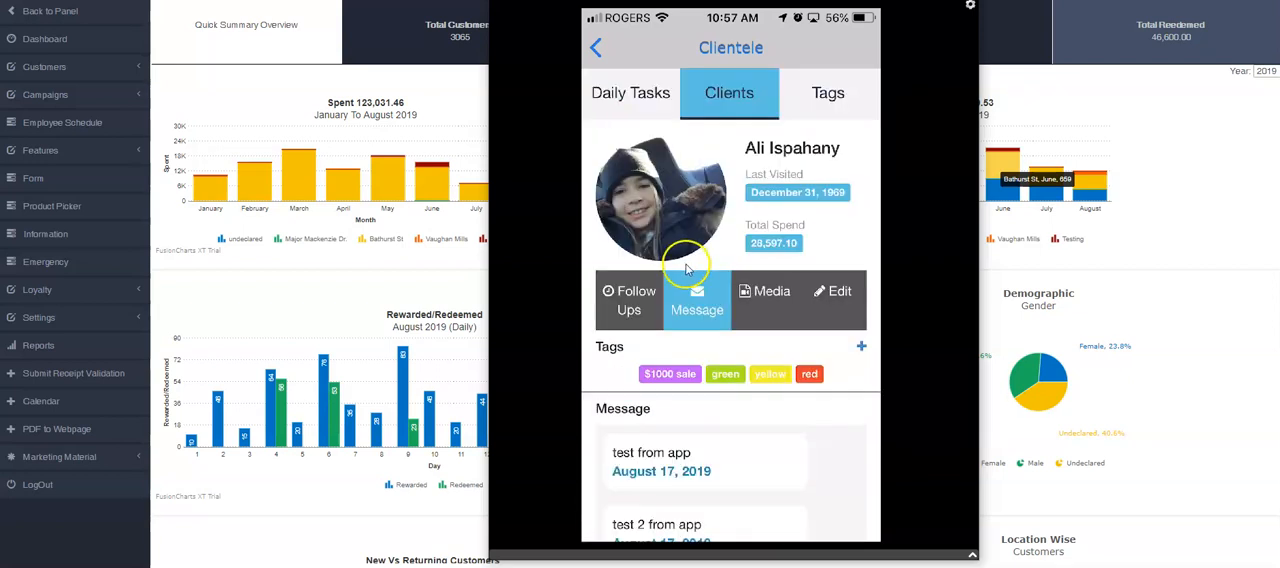
Step: Review the client's Media entries and open the option for adding a video
click(769, 291)
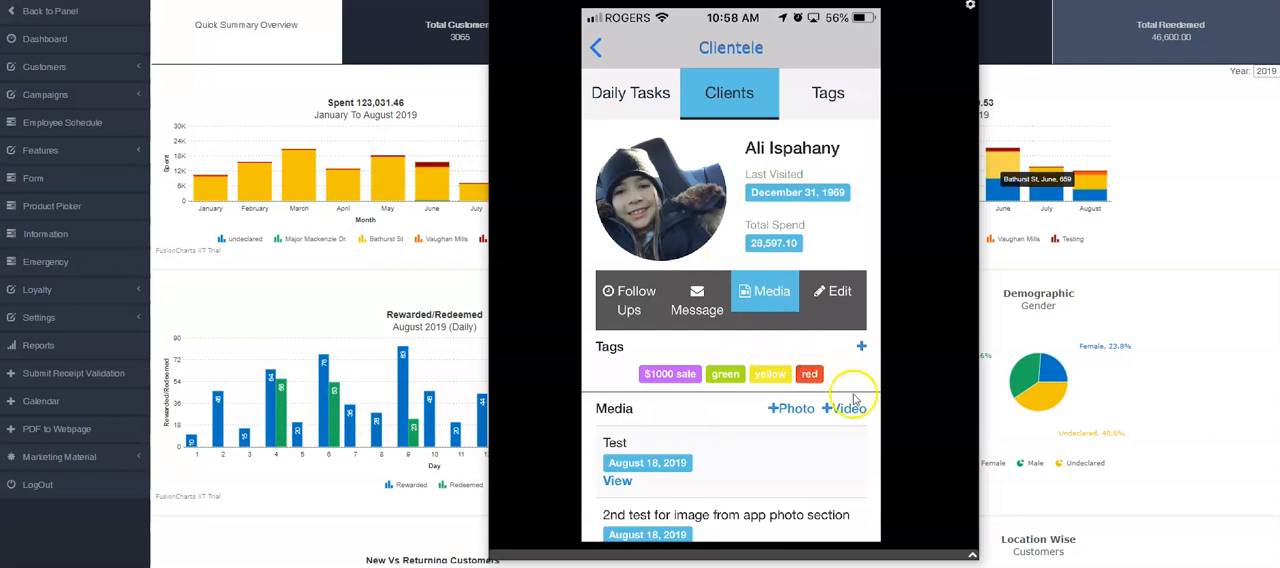
scroll(790, 310, down, 2)
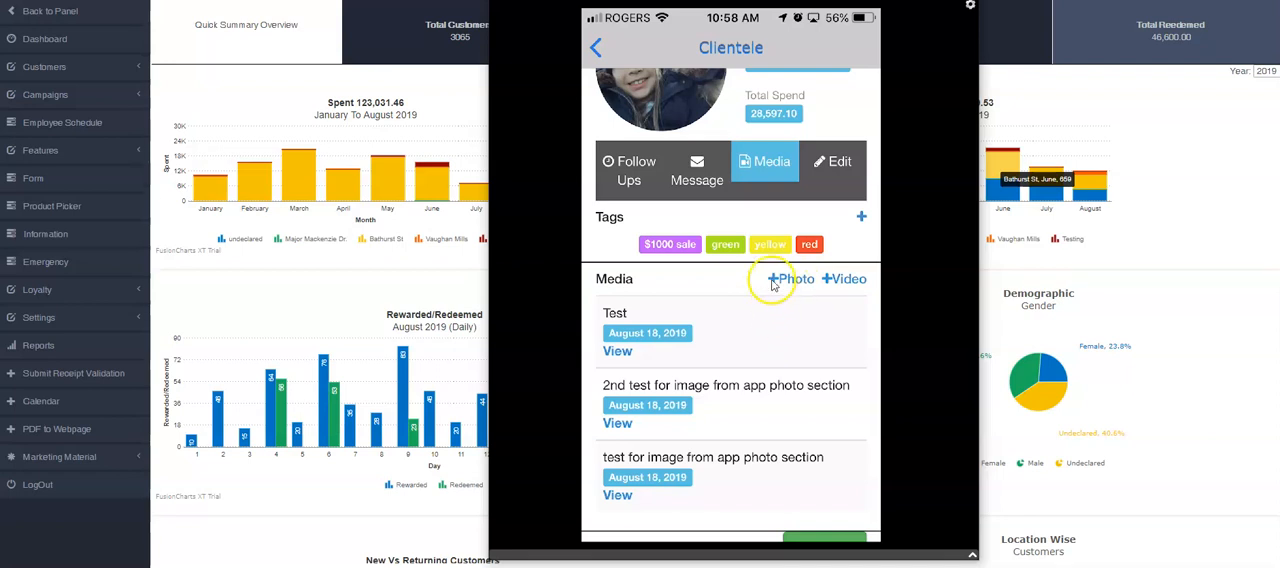
scroll(757, 283, down, 1)
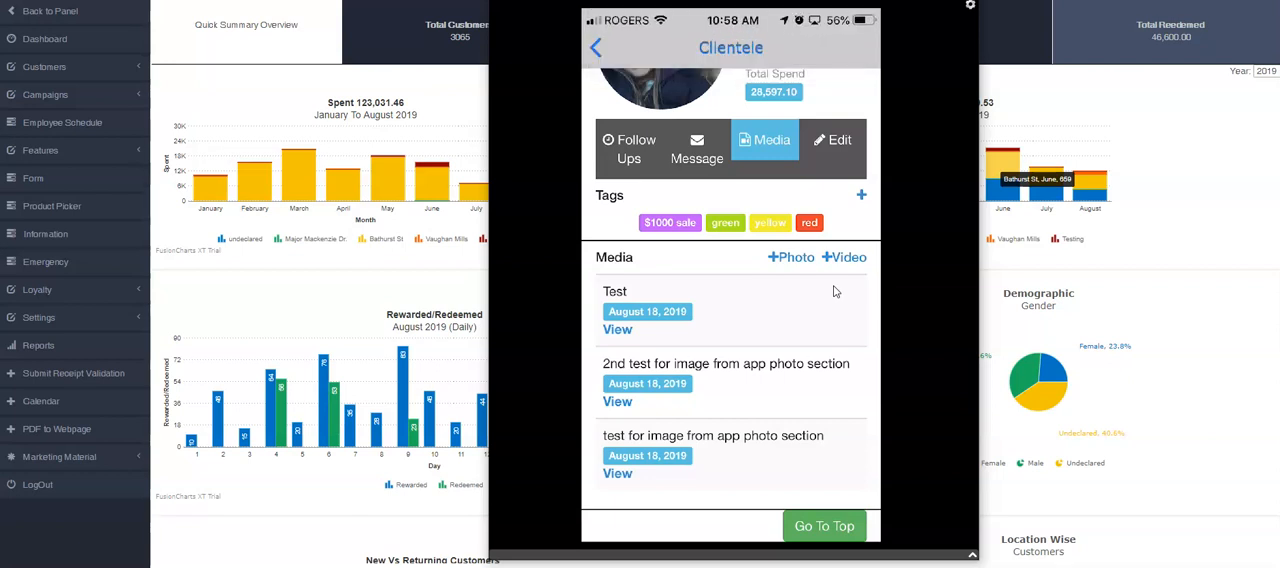
click(851, 259)
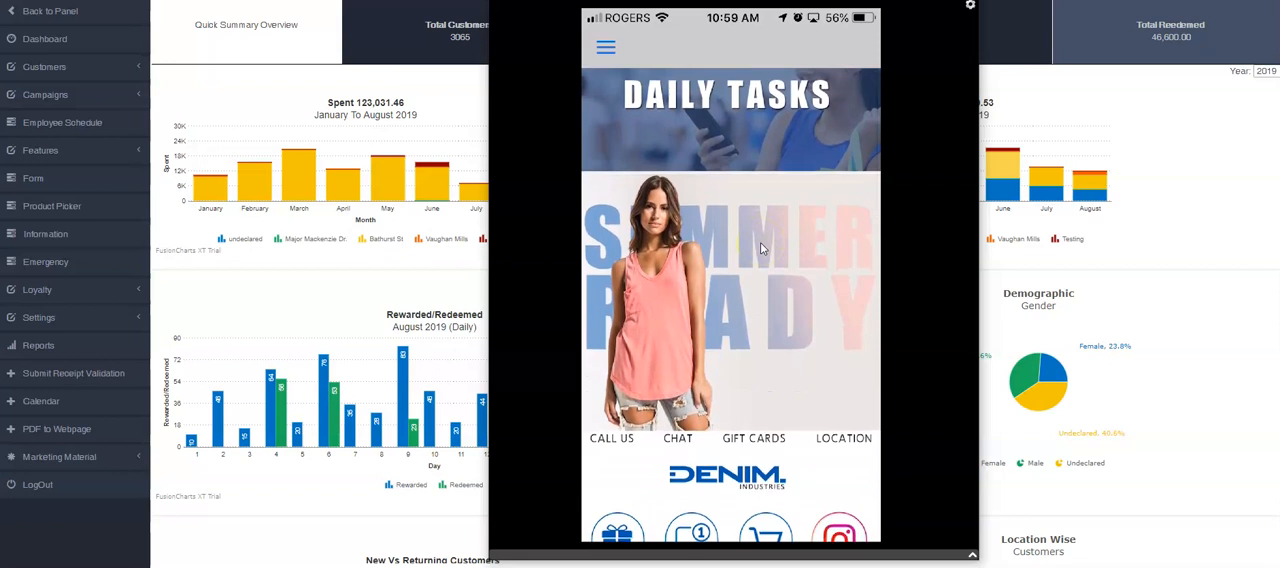
Step: View the client's media entries starting from the Denim app's home screen
click(778, 232)
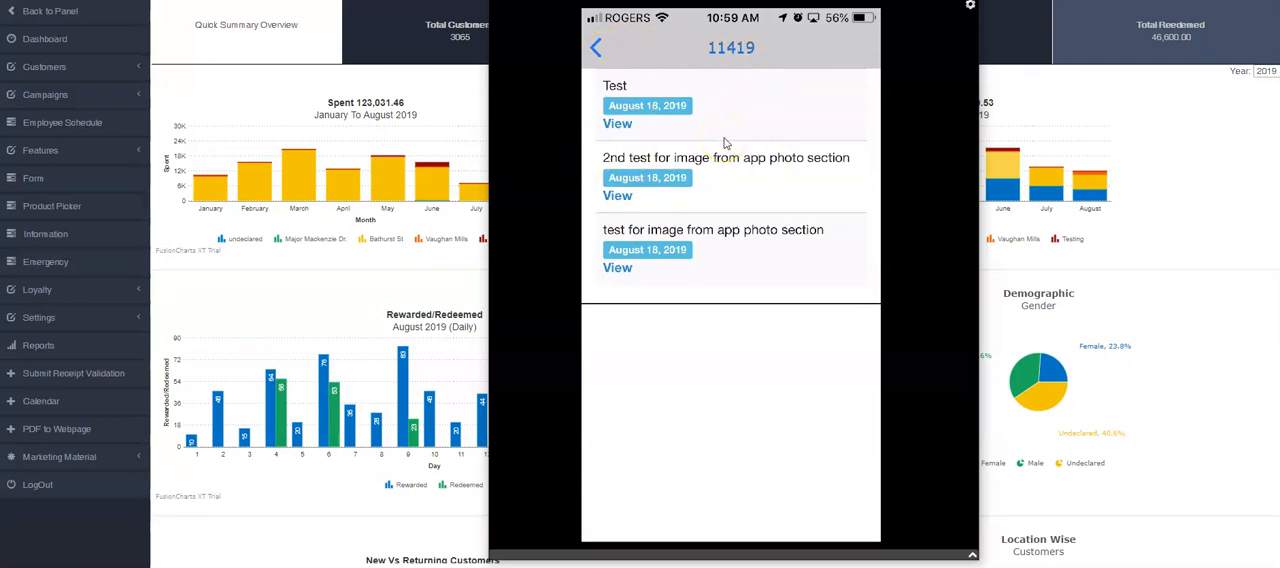
click(698, 230)
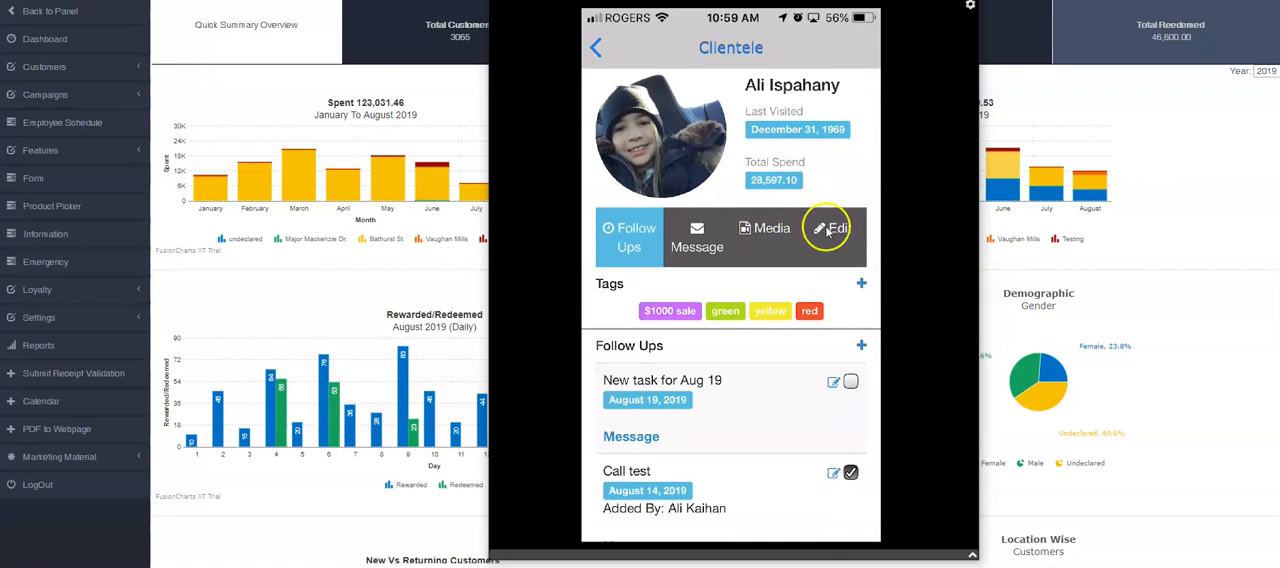
Step: Open the client's details for editing and look over the contact fields and tag options
click(822, 244)
scroll(739, 368, down, 3)
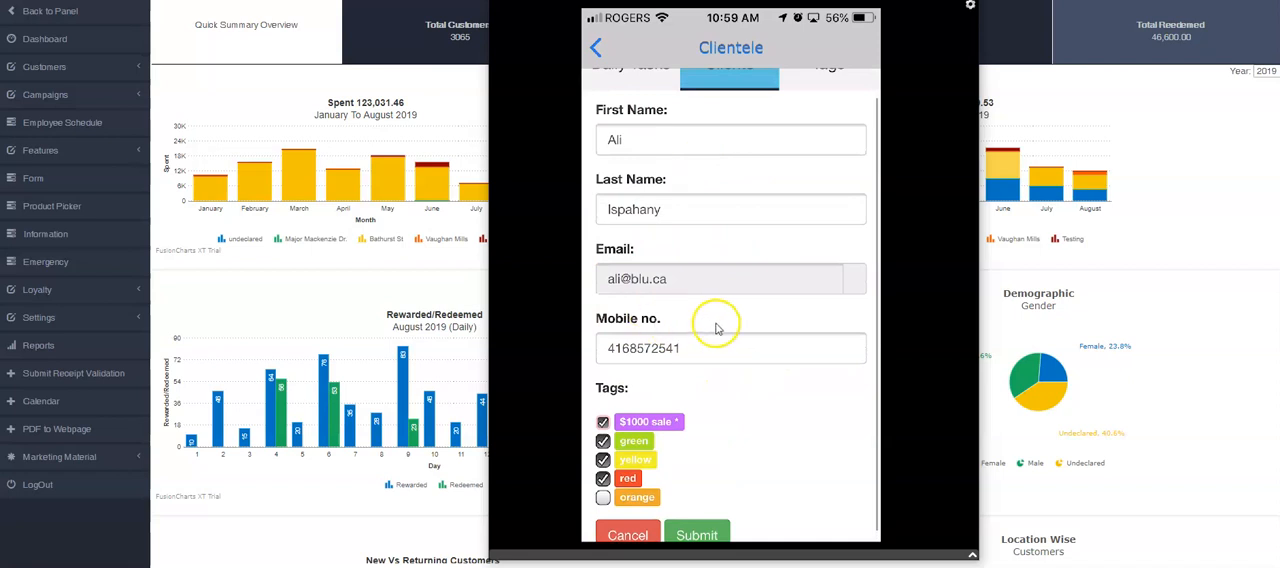
Step: Open the Manage Customers list in the web admin panel and return to the mirrored phone app
click(36, 66)
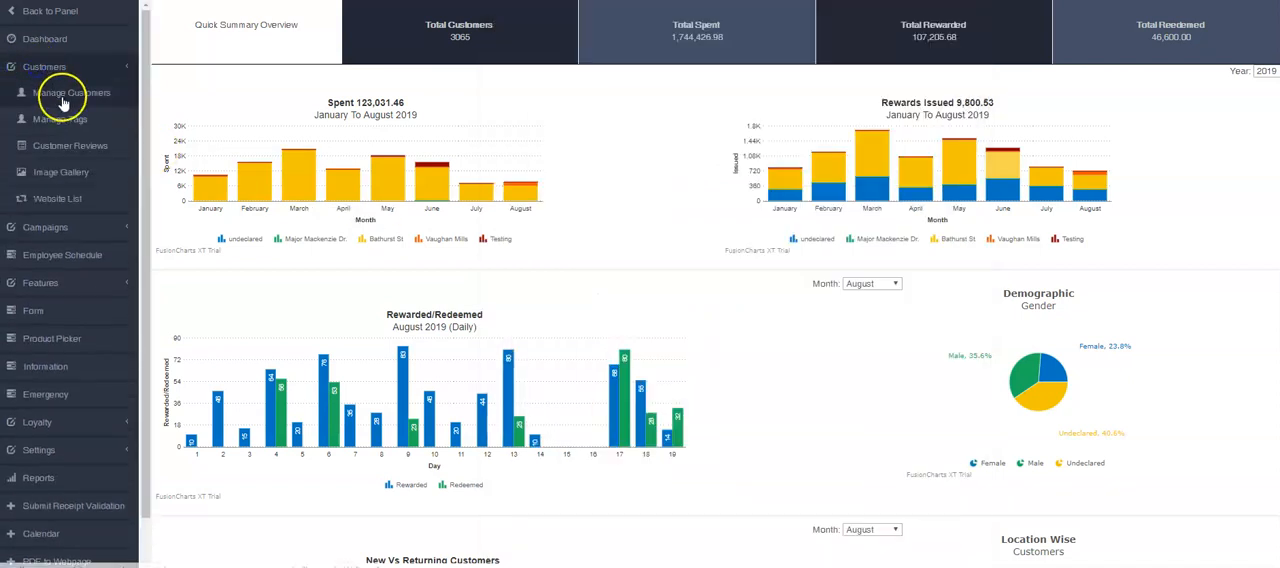
click(63, 94)
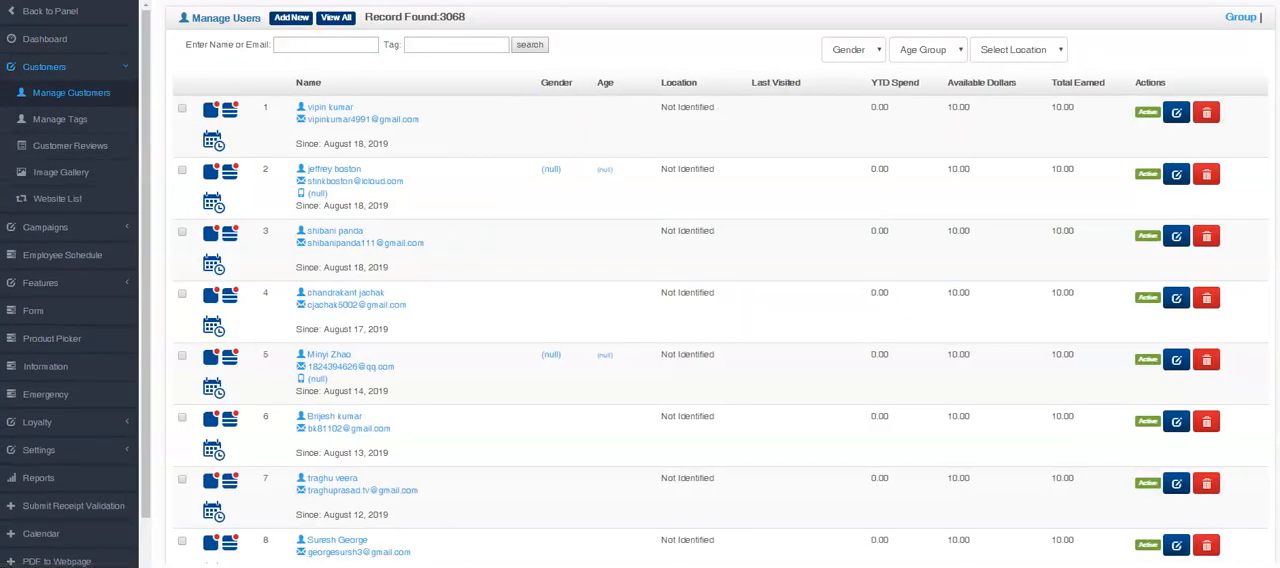
key(alt+Tab)
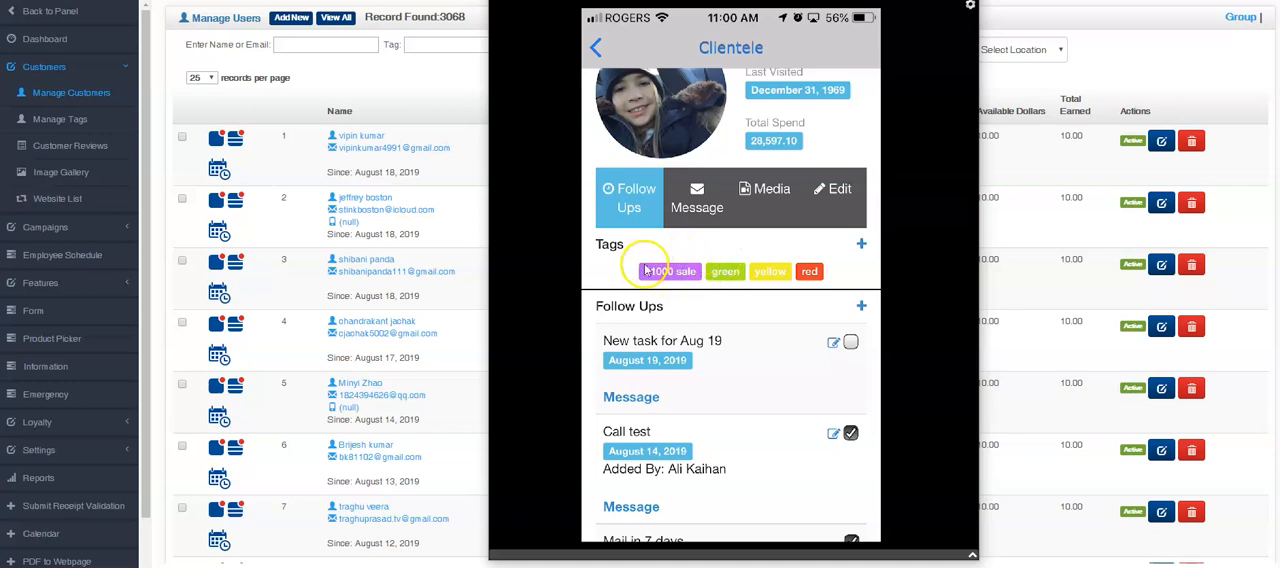
Step: Look over the client's profile, from the spending summary and section options to the tags and follow-up tasks
scroll(690, 290, up, 1)
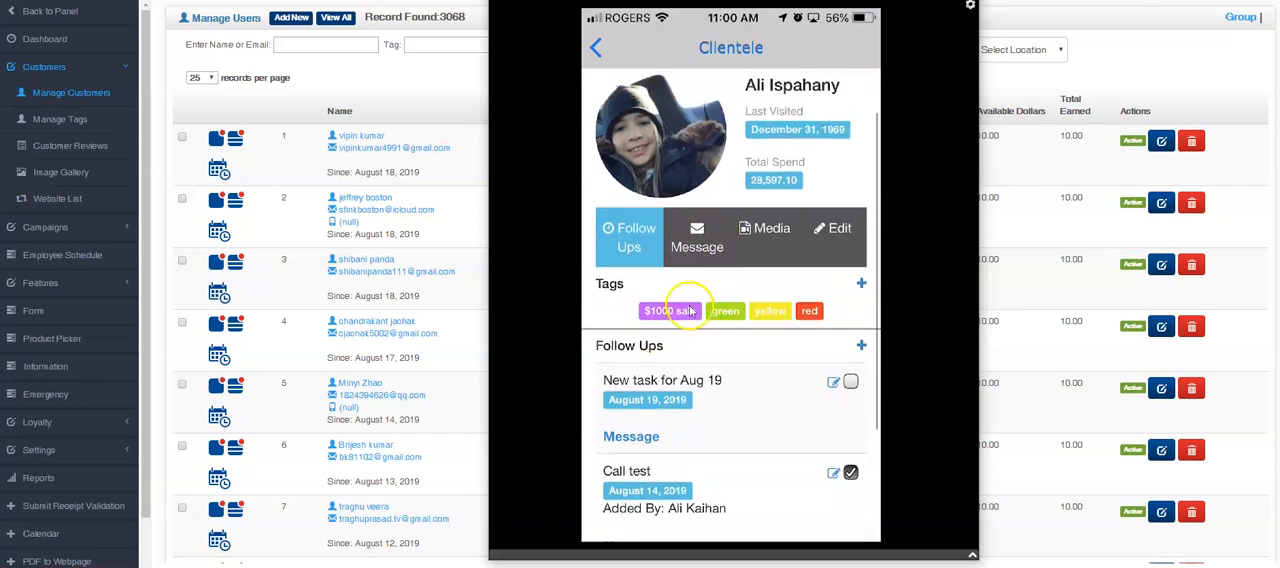
scroll(670, 390, down, 1)
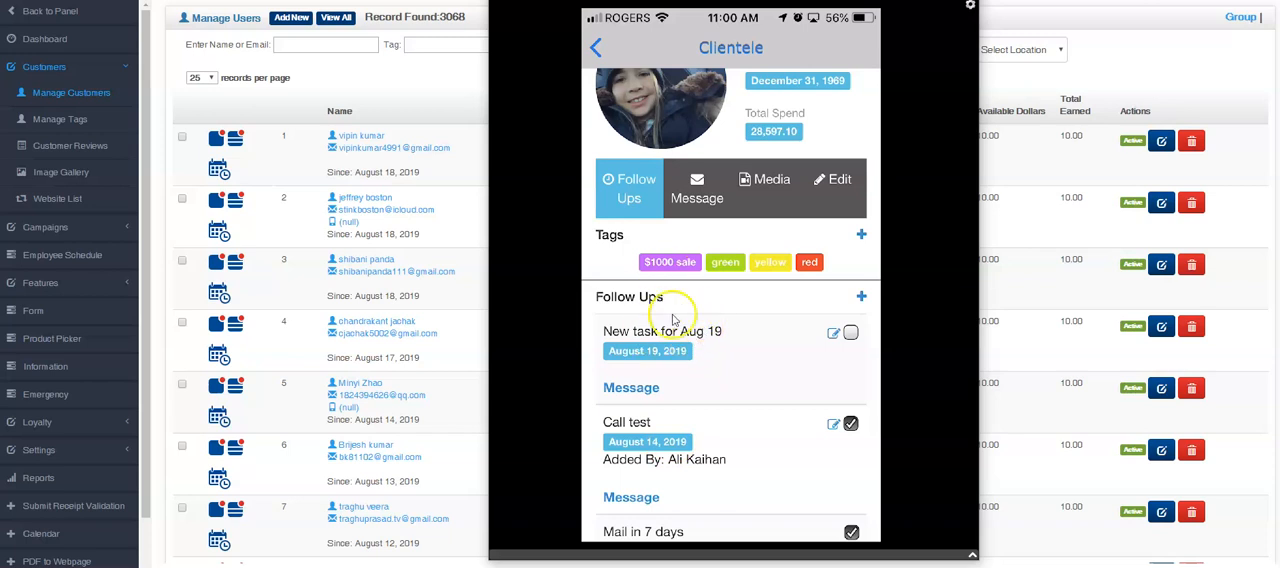
scroll(671, 229, up, 3)
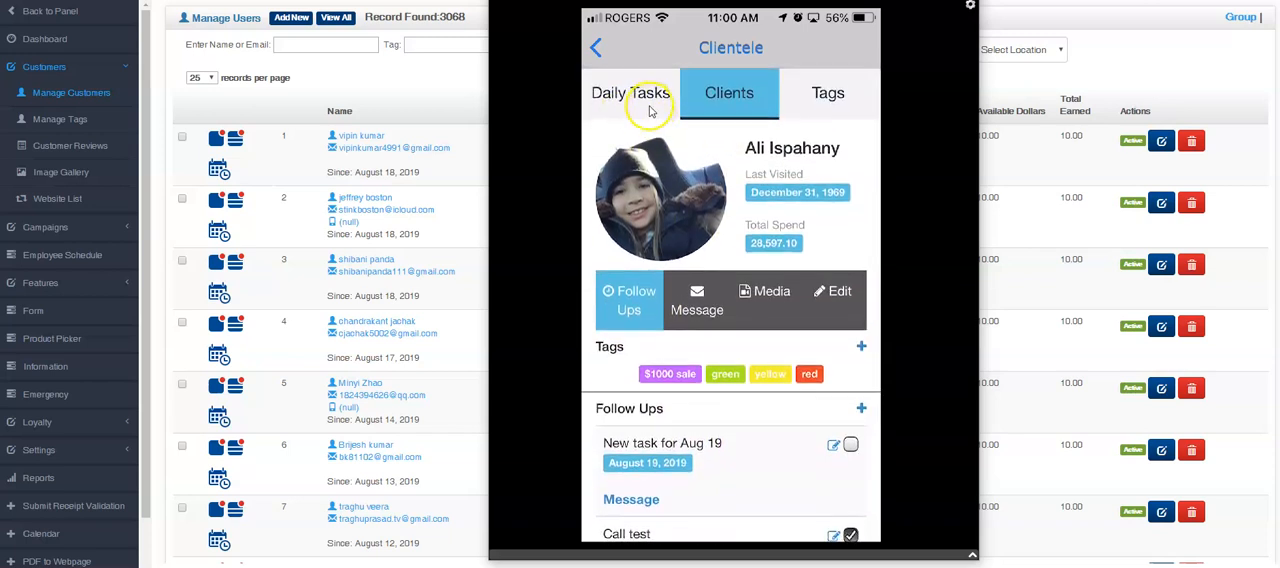
scroll(751, 308, down, 2)
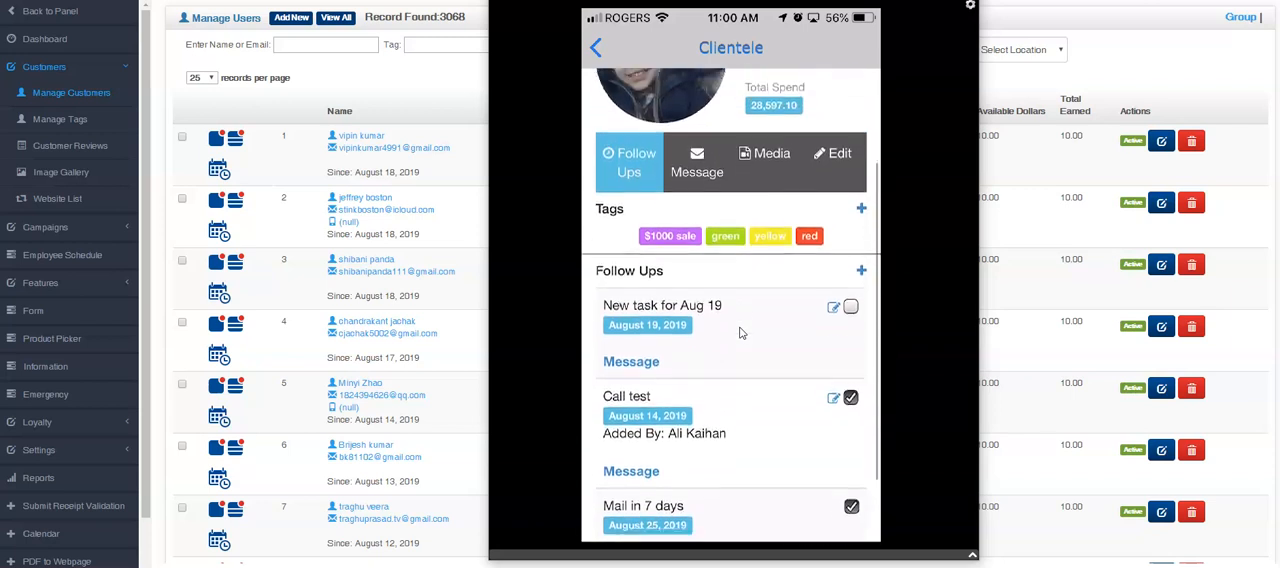
click(748, 330)
click(776, 280)
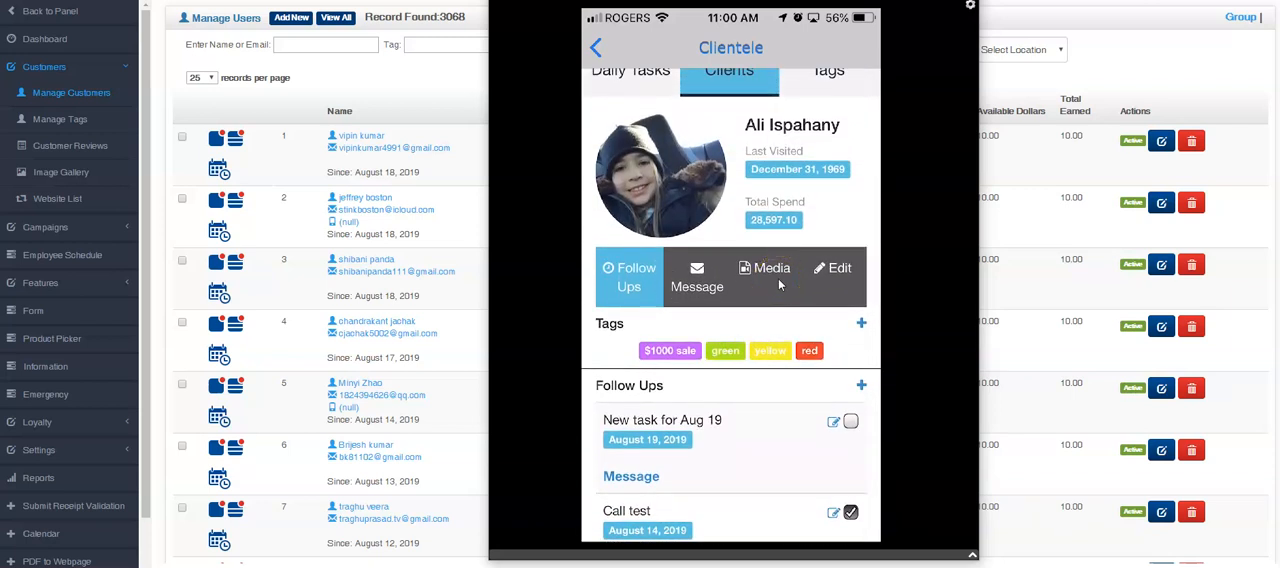
click(750, 291)
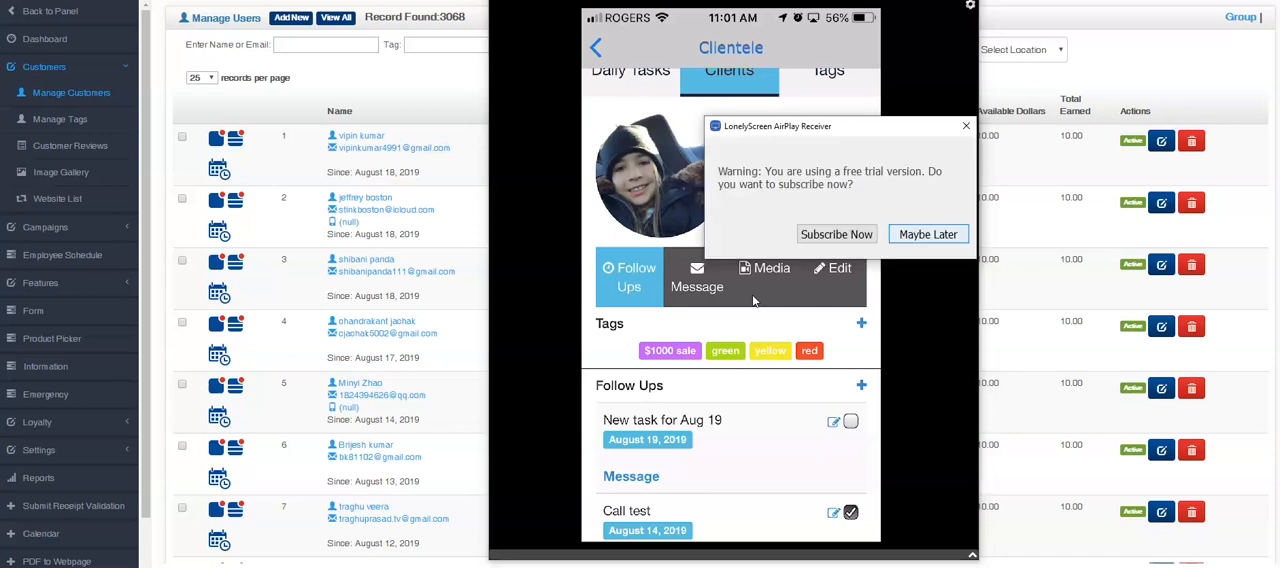
Step: Postpone the LonelyScreen subscription offer to get back to the mirrored client profile
click(963, 226)
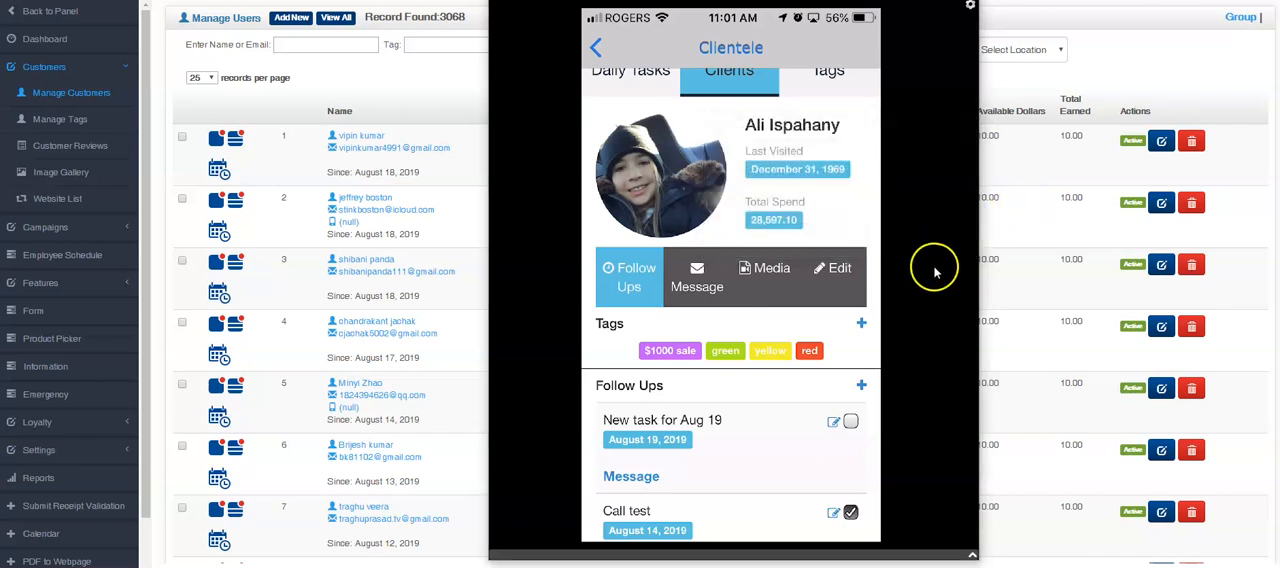